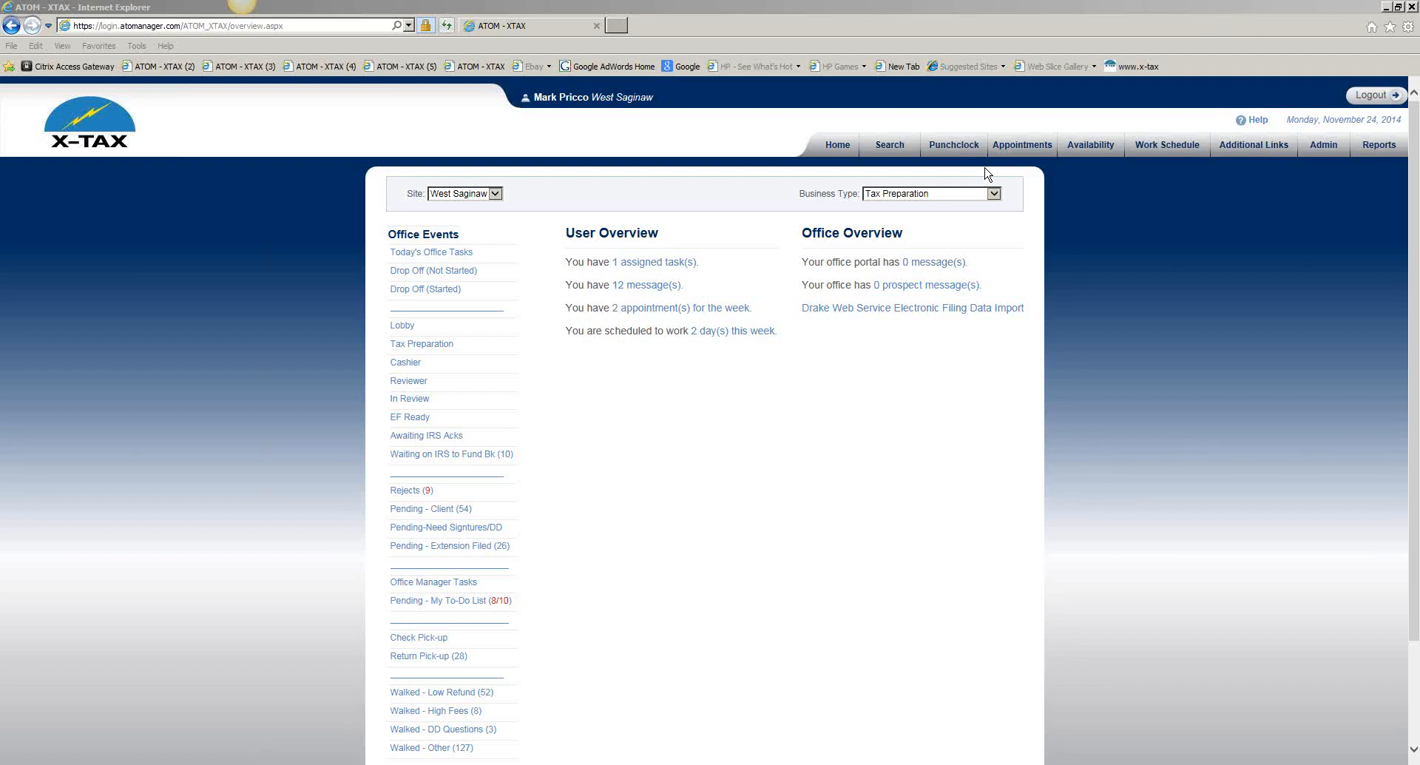
Drag the Pohl Insurance Agency browser window in over the ATOM office overview
left_click_drag(0, 174, 742, 108)
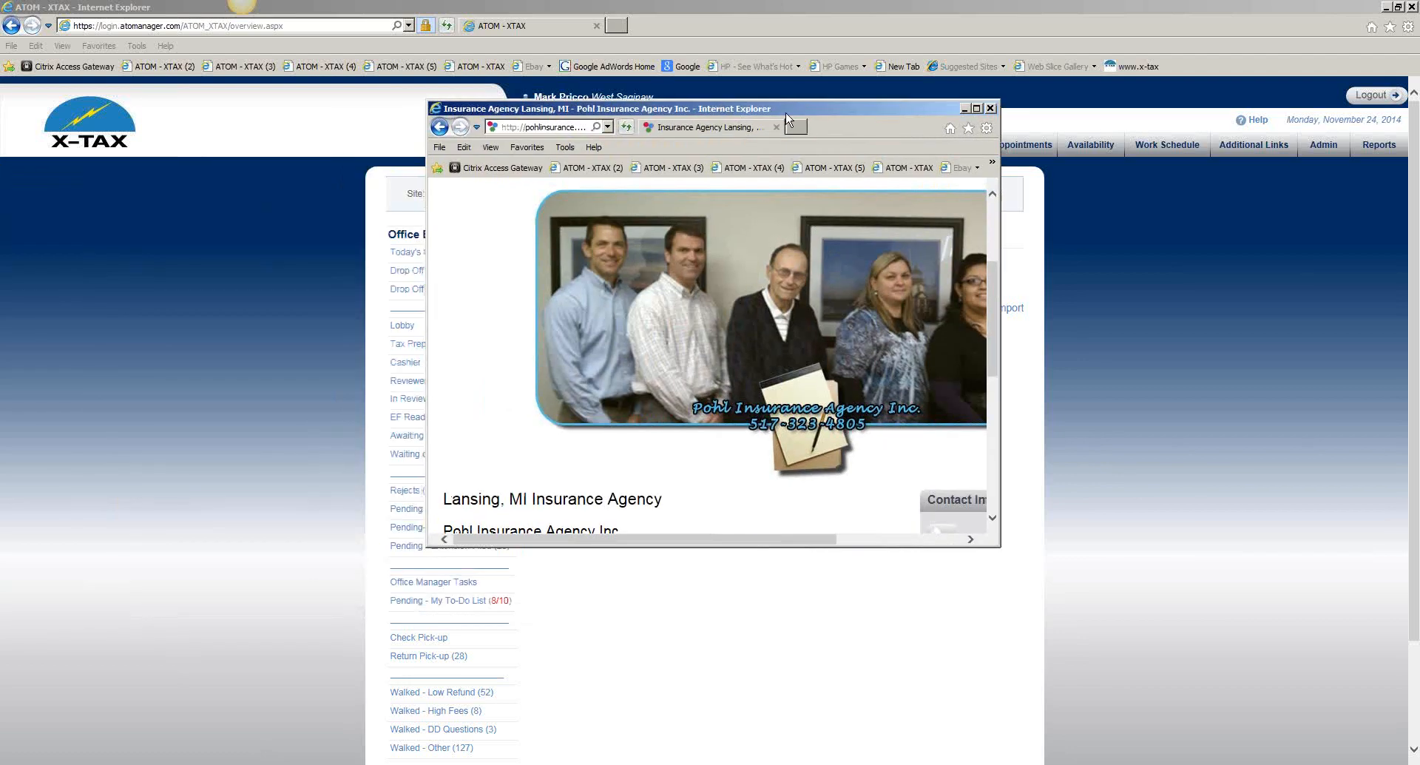
Maximize the Pohl Insurance Agency window and follow its 'Click to email us' link
left_click(977, 109)
scroll(1012, 161, "down", 2)
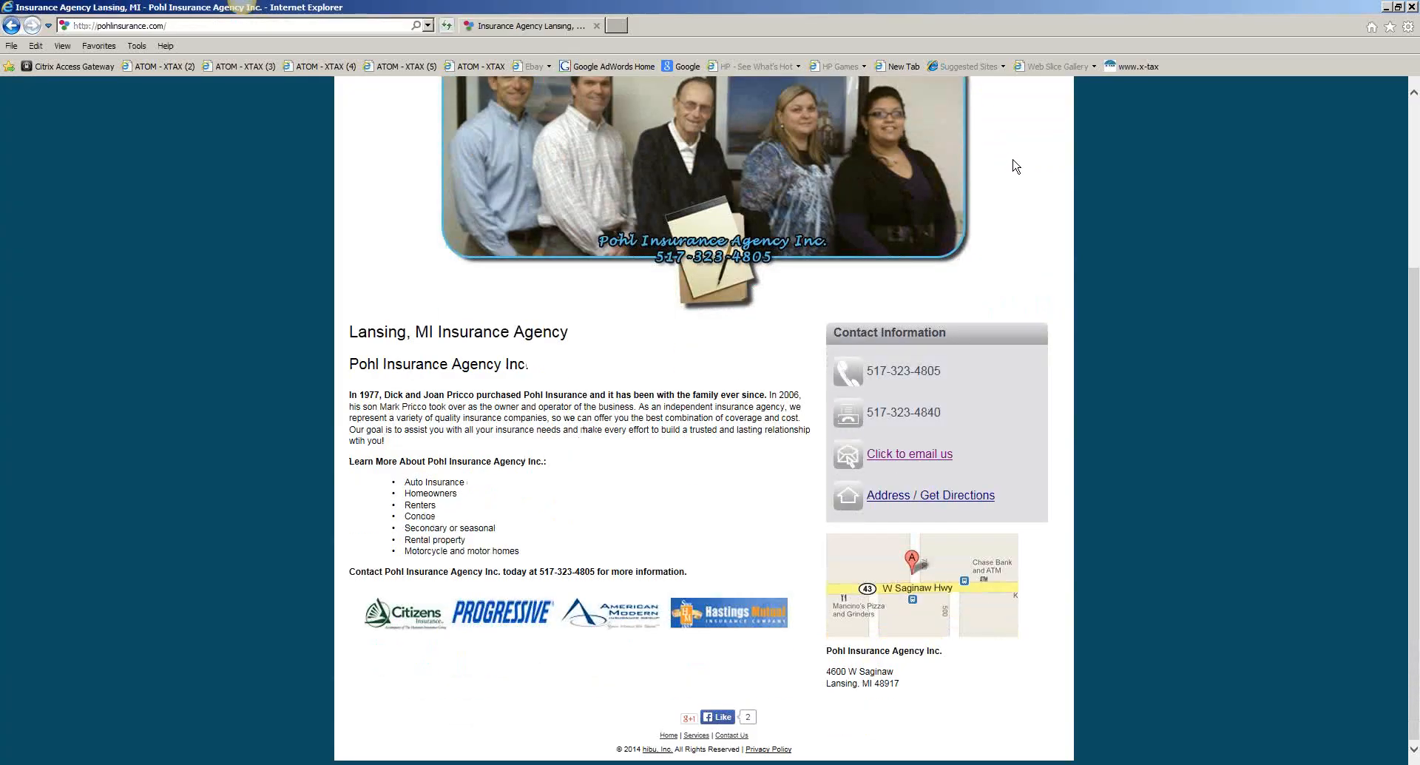
left_click(921, 462)
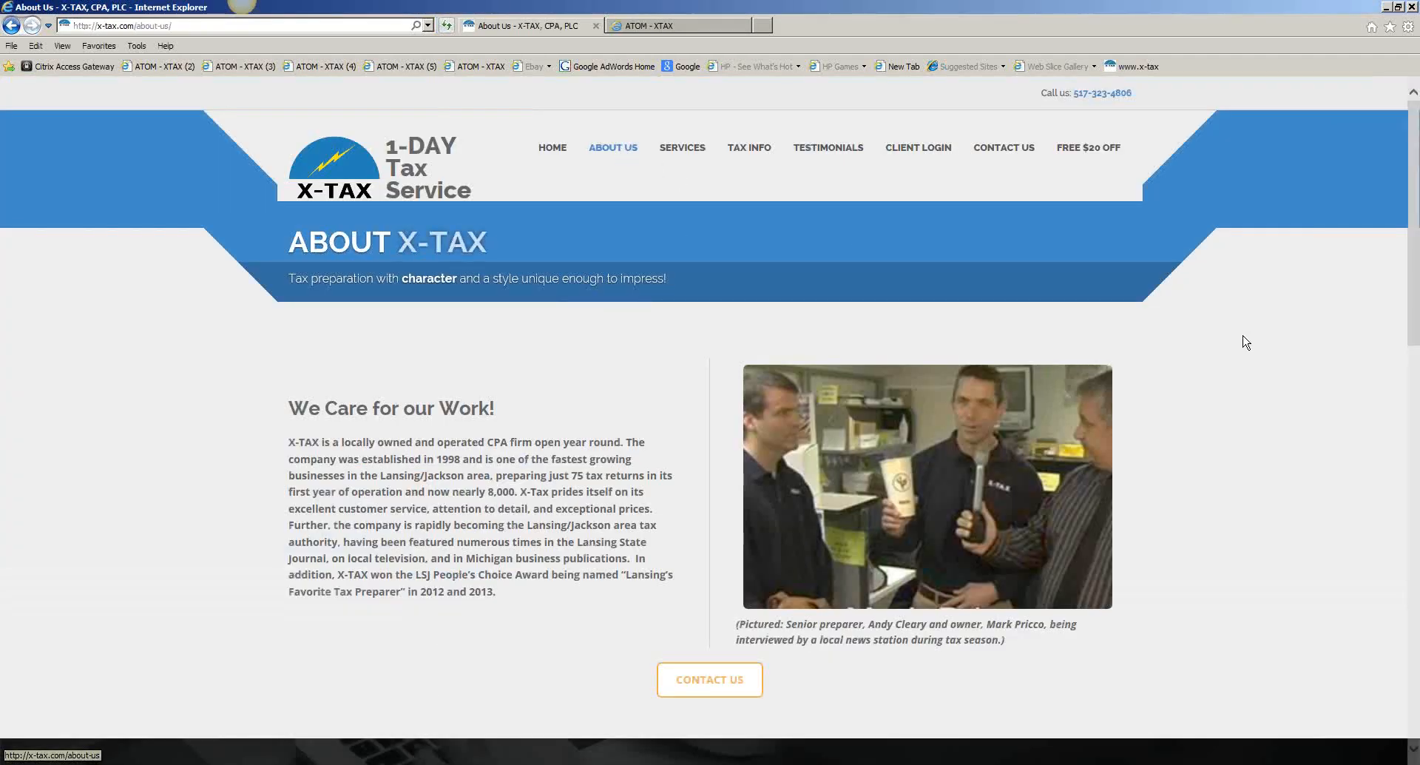
On the About Us page, go to the Fast as Lightning banner and choose Ask Question
scroll(1294, 359, "down", 5)
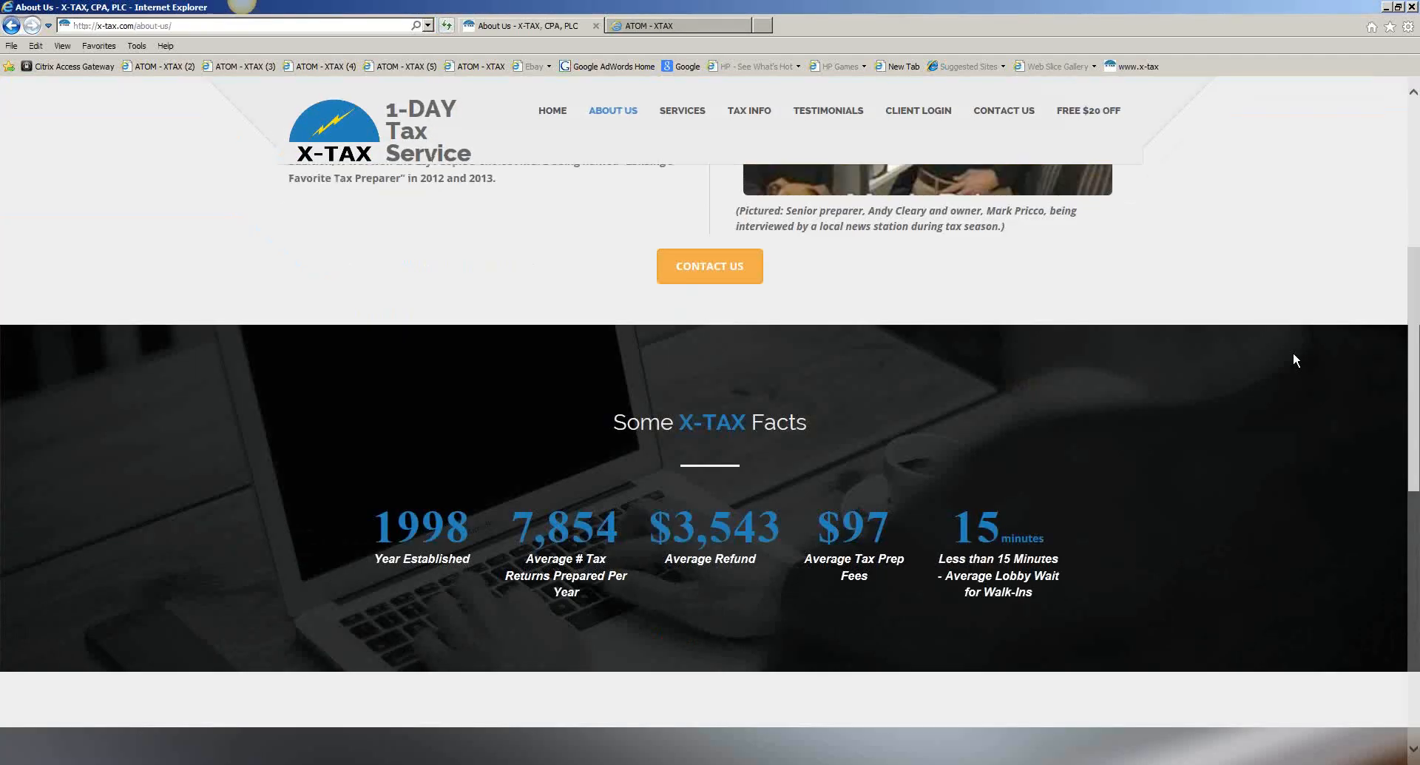
scroll(1293, 352, "down", 1)
scroll(1293, 352, "up", 1)
scroll(966, 292, "down", 7)
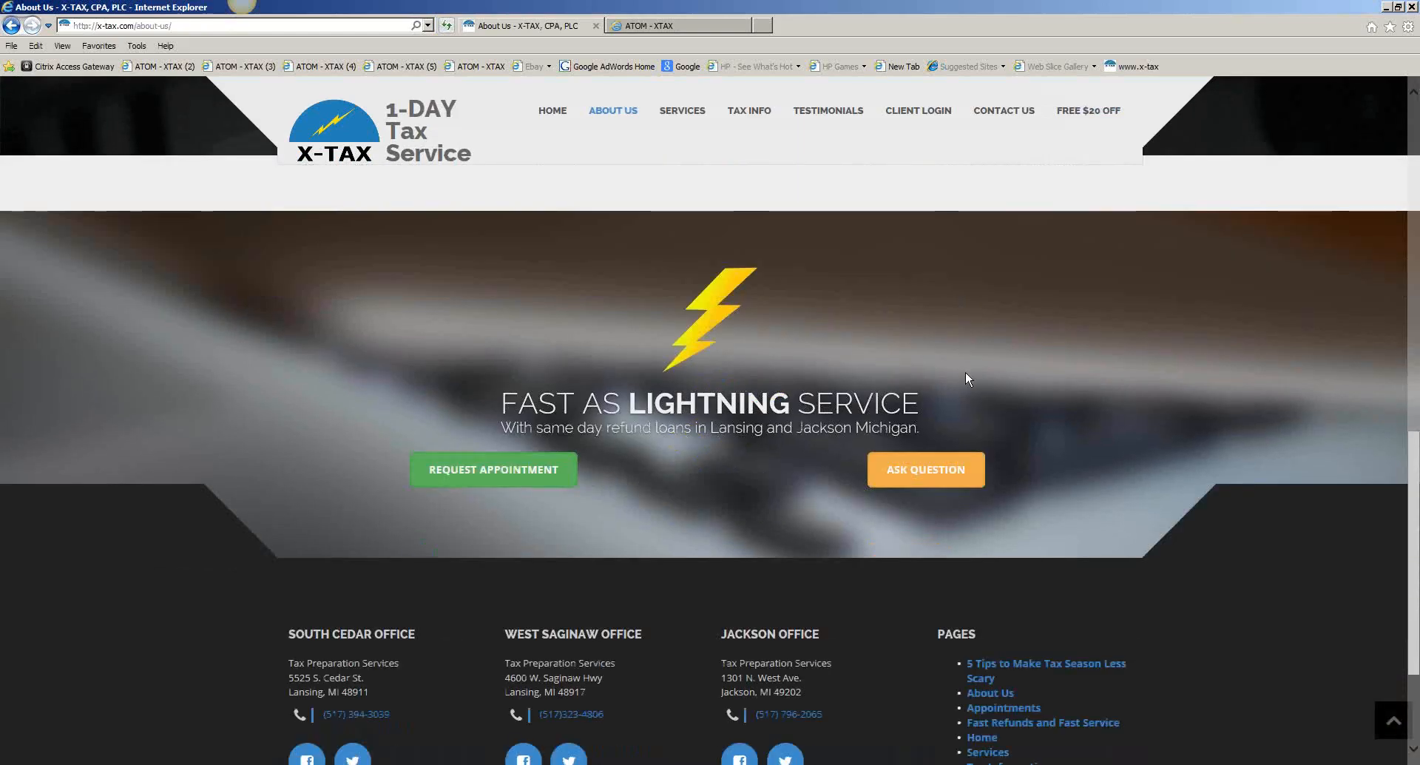
scroll(869, 441, "down", 1)
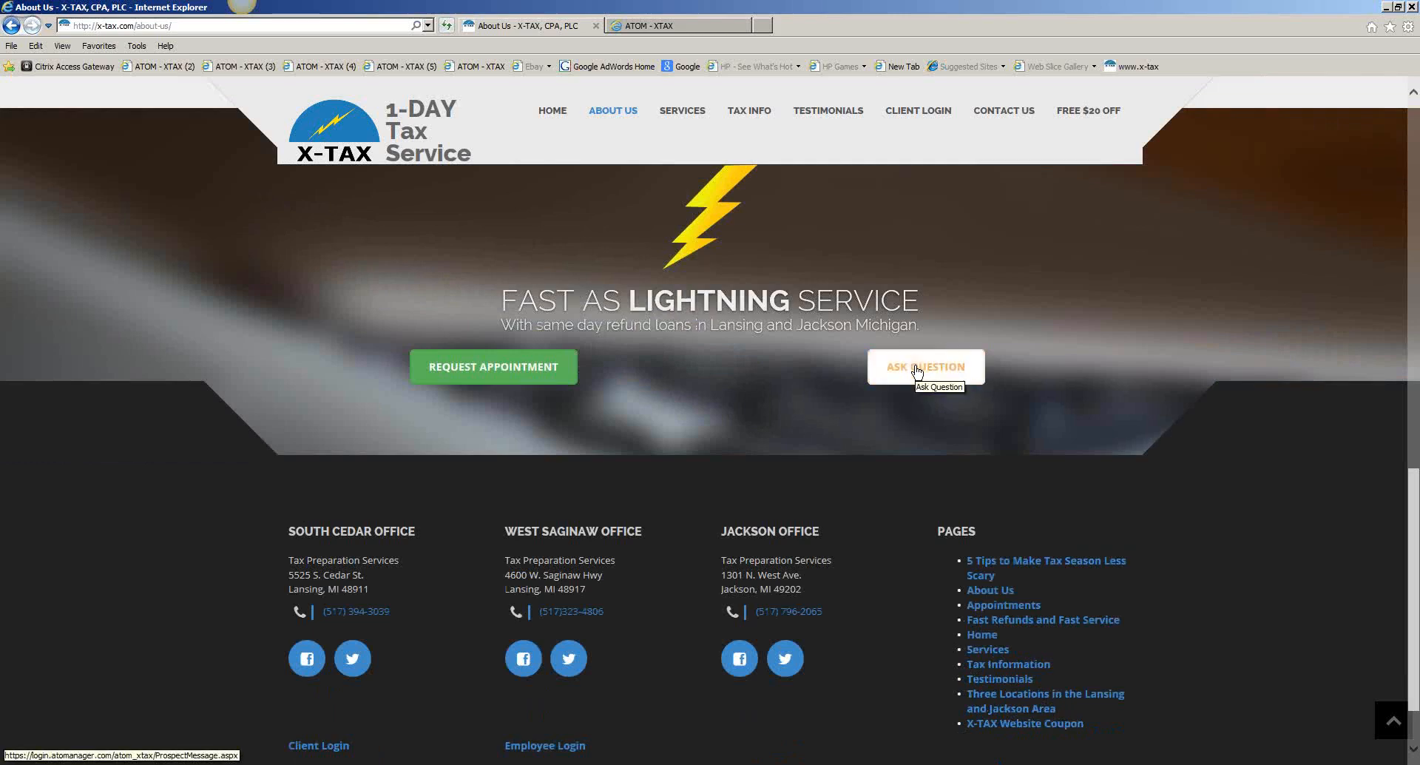
left_click(917, 368)
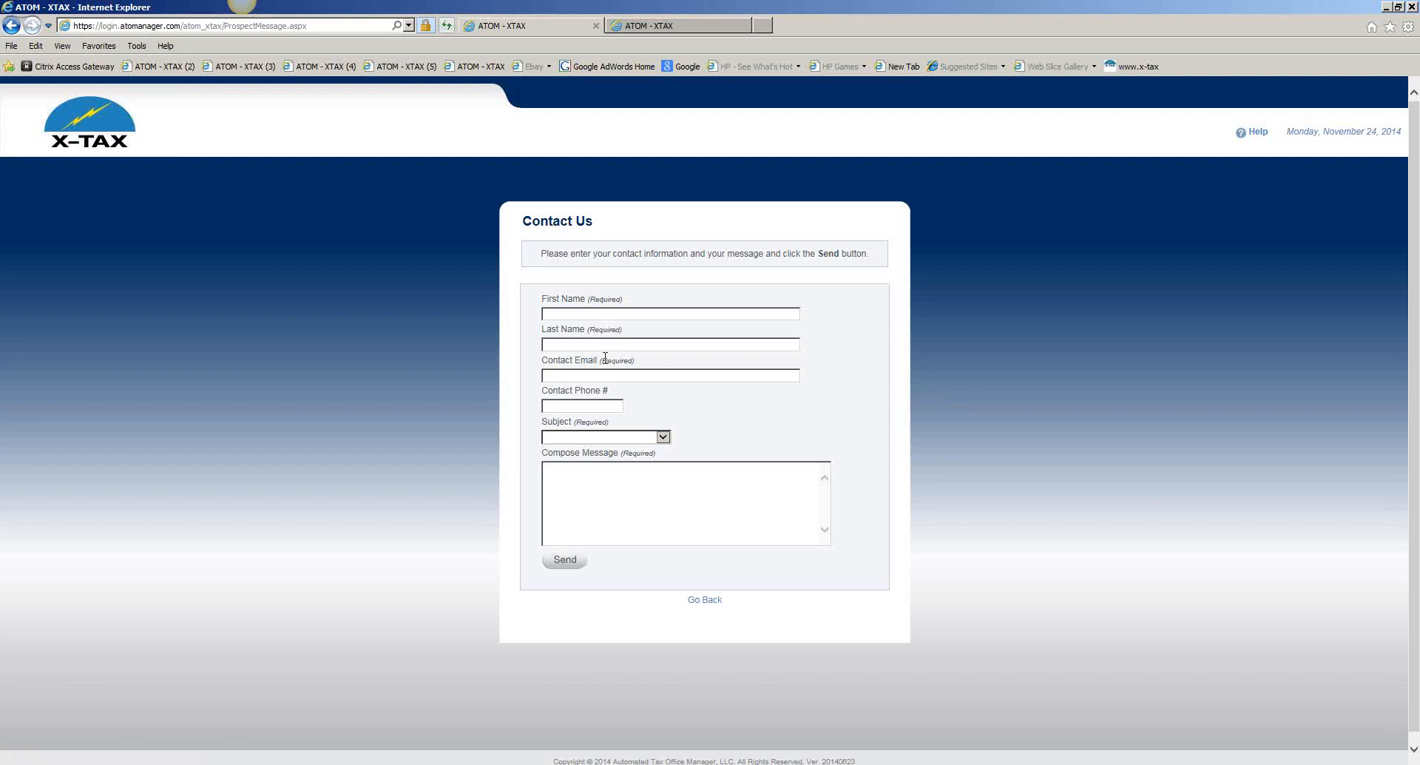
Expand the Contact Us form's Subject dropdown to show its four choices
left_click(602, 438)
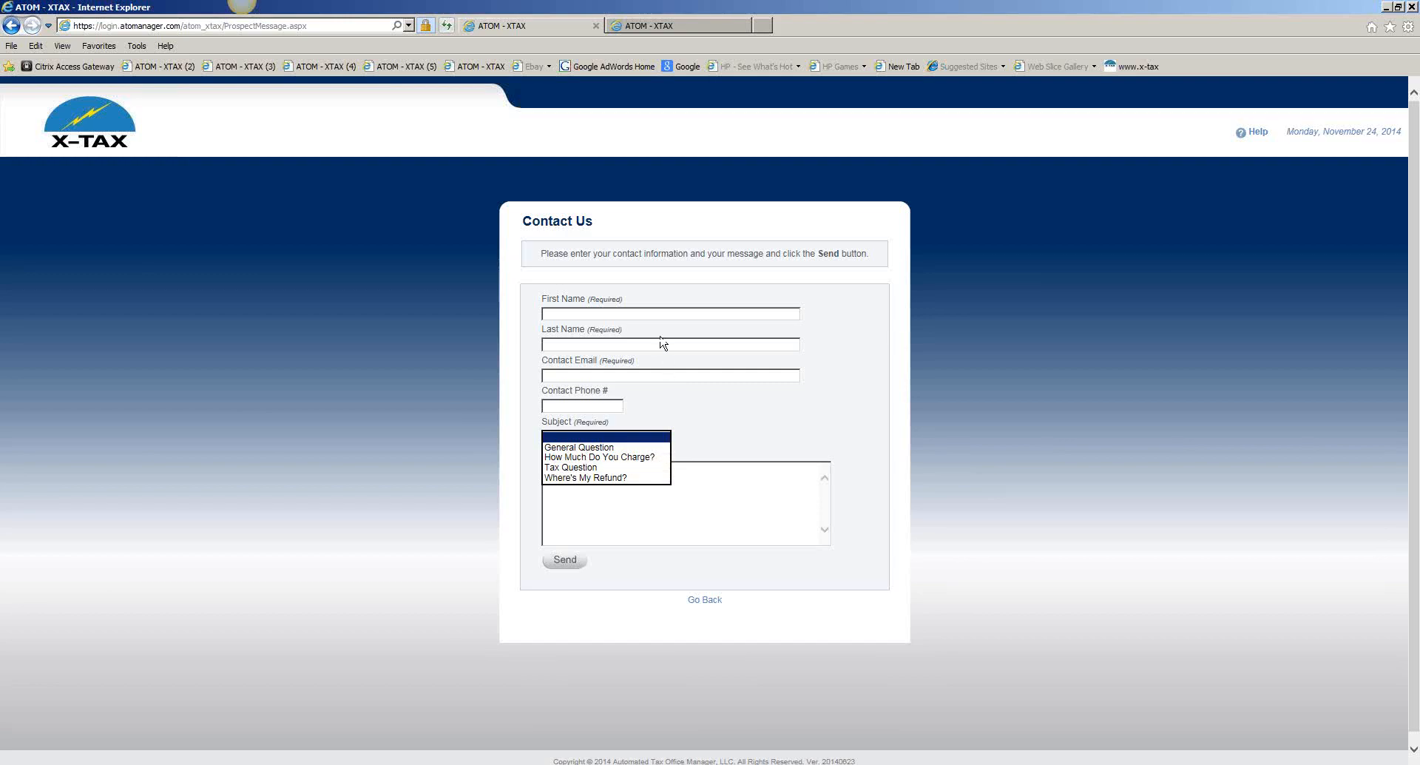
Enter the contact's first name, last name and e-mail, and phone number in the form
left_click(656, 312)
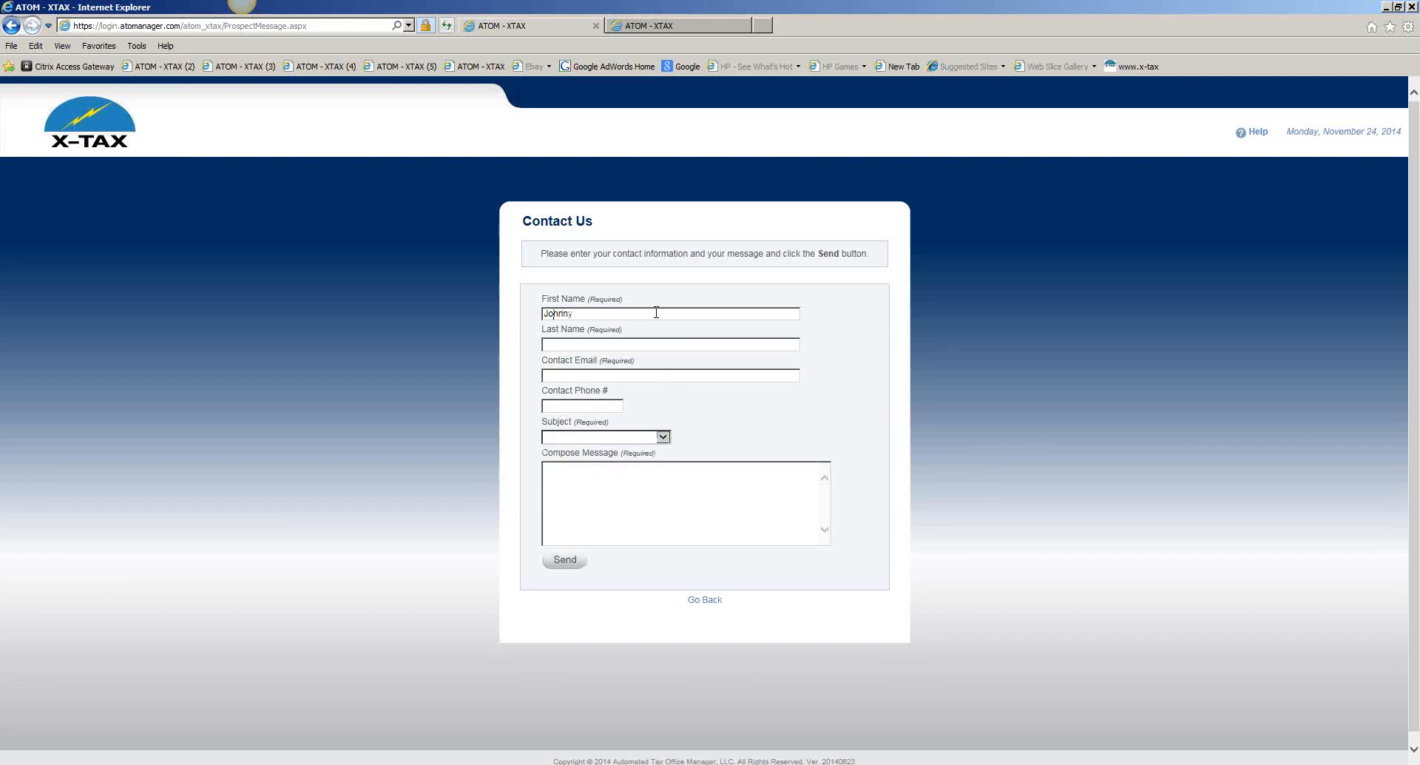
key("Tab")
key("Tab")
Choose Tax Question, write 'Just bougth a house what are my tax deductions', and send
key("Tab")
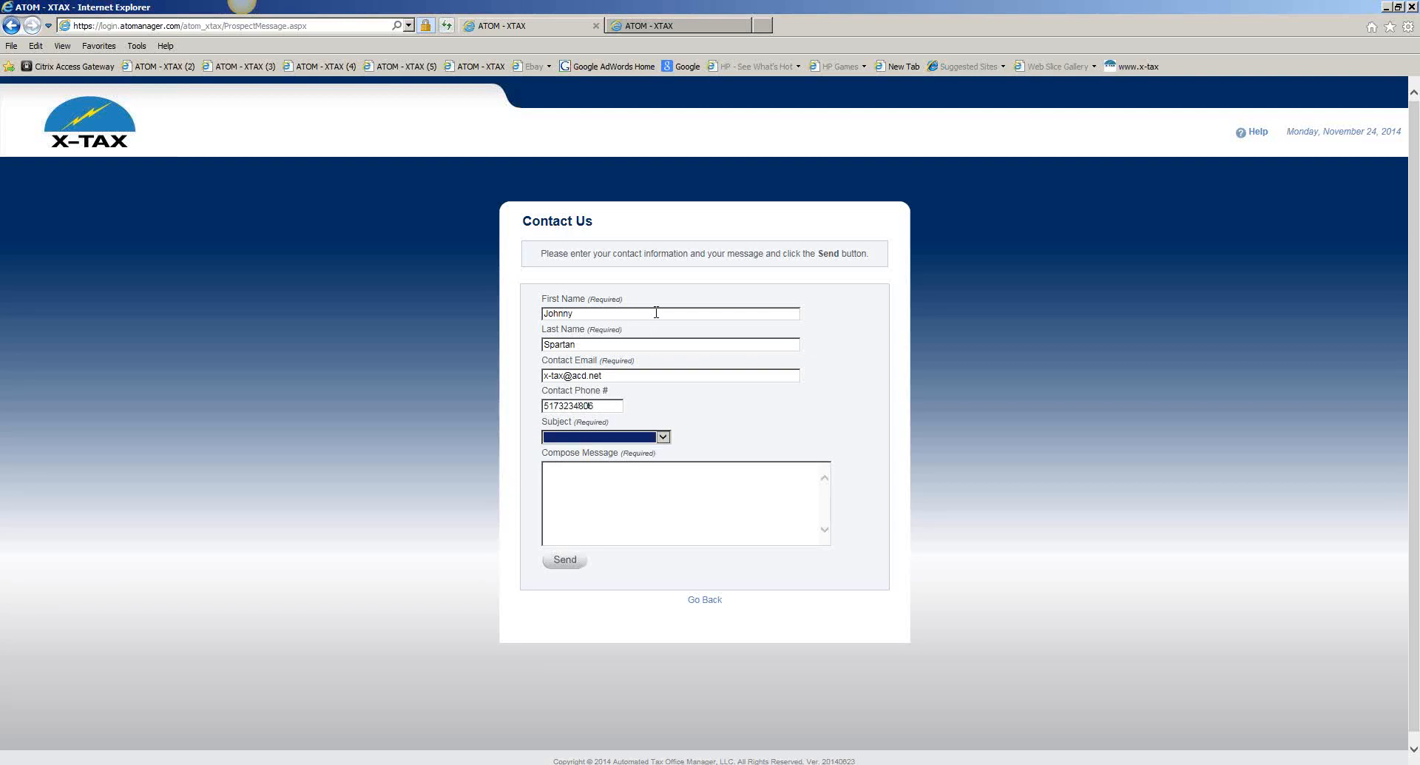
left_click(661, 437)
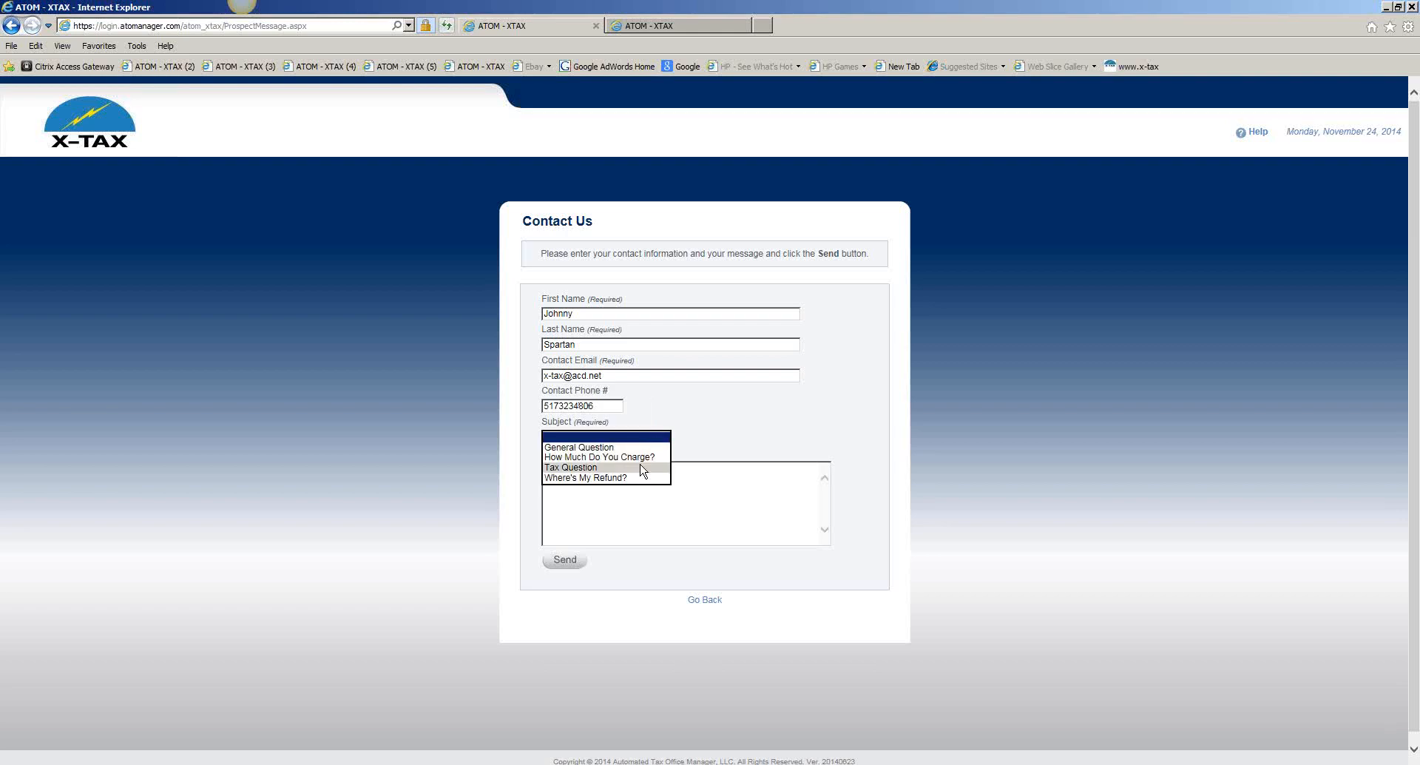
left_click(641, 469)
left_click(612, 464)
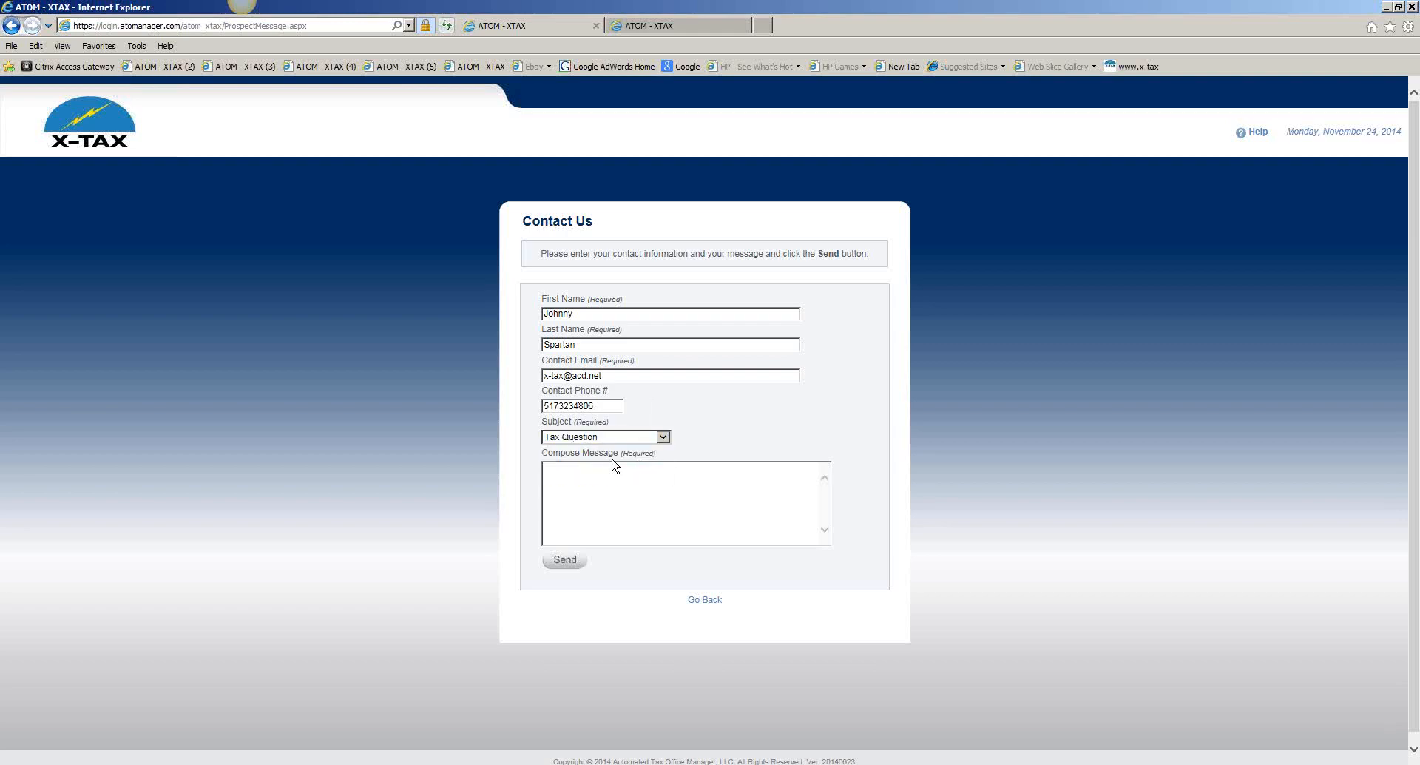
type("Just bougth a house what are my tax deductions")
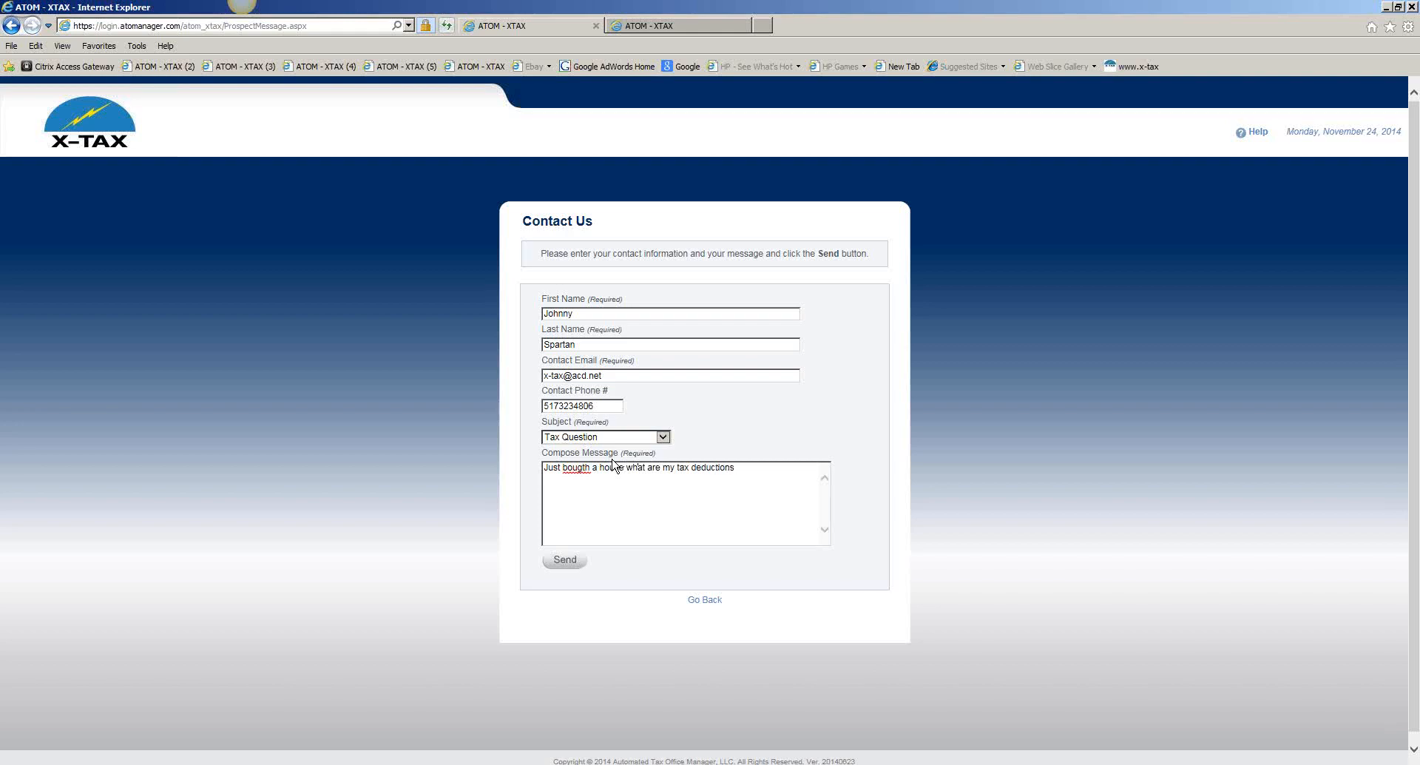
left_click(566, 561)
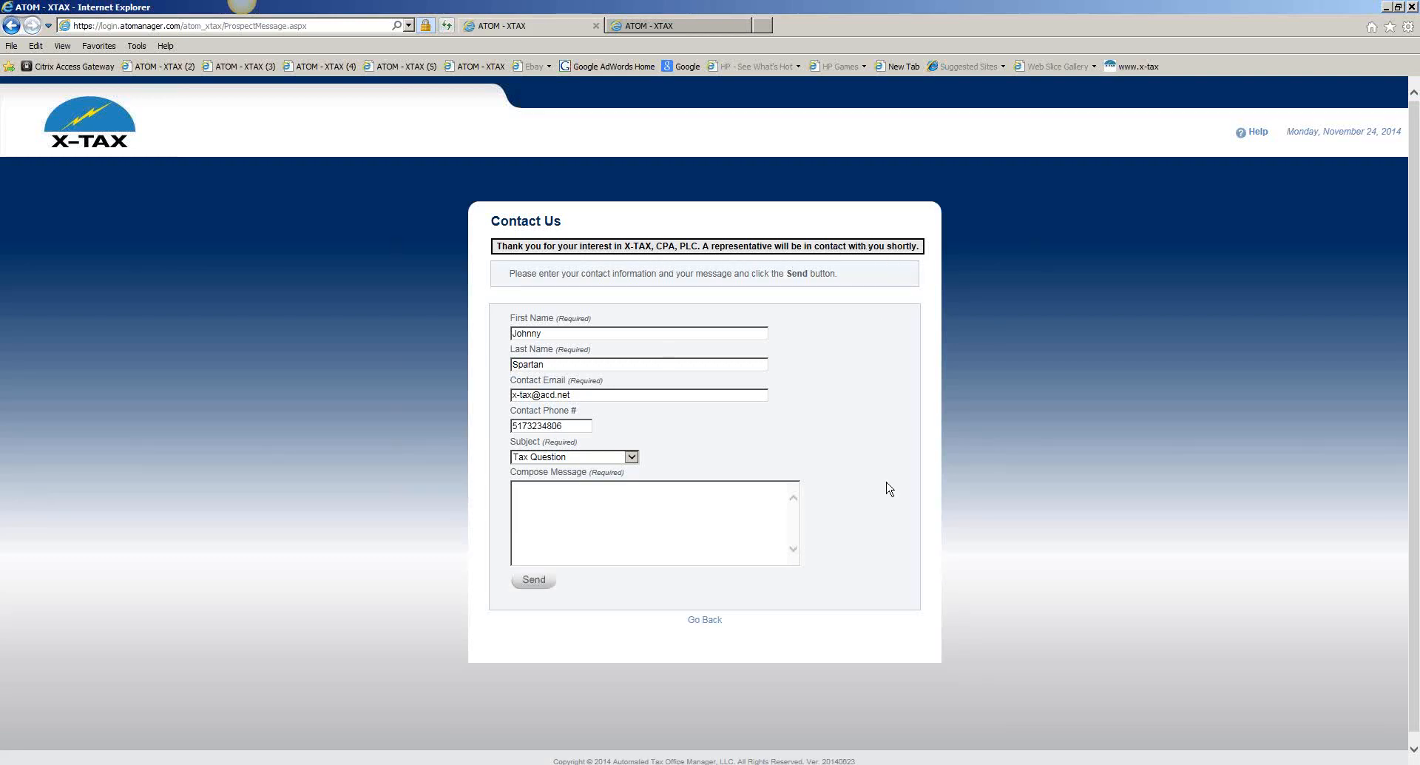
Go back to the X-TAX home page, then return to the ATOM - XTAX overview tab
left_click(710, 625)
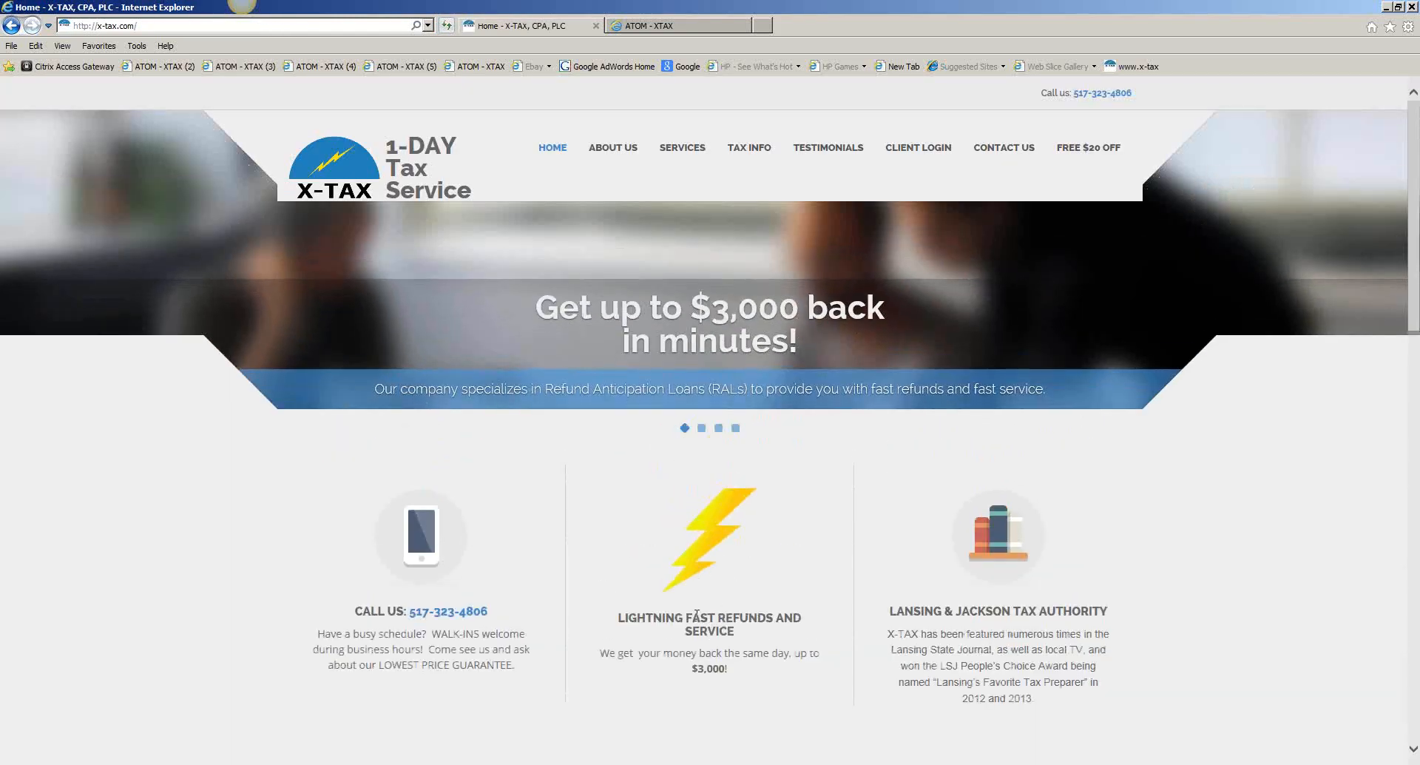
left_click(703, 22)
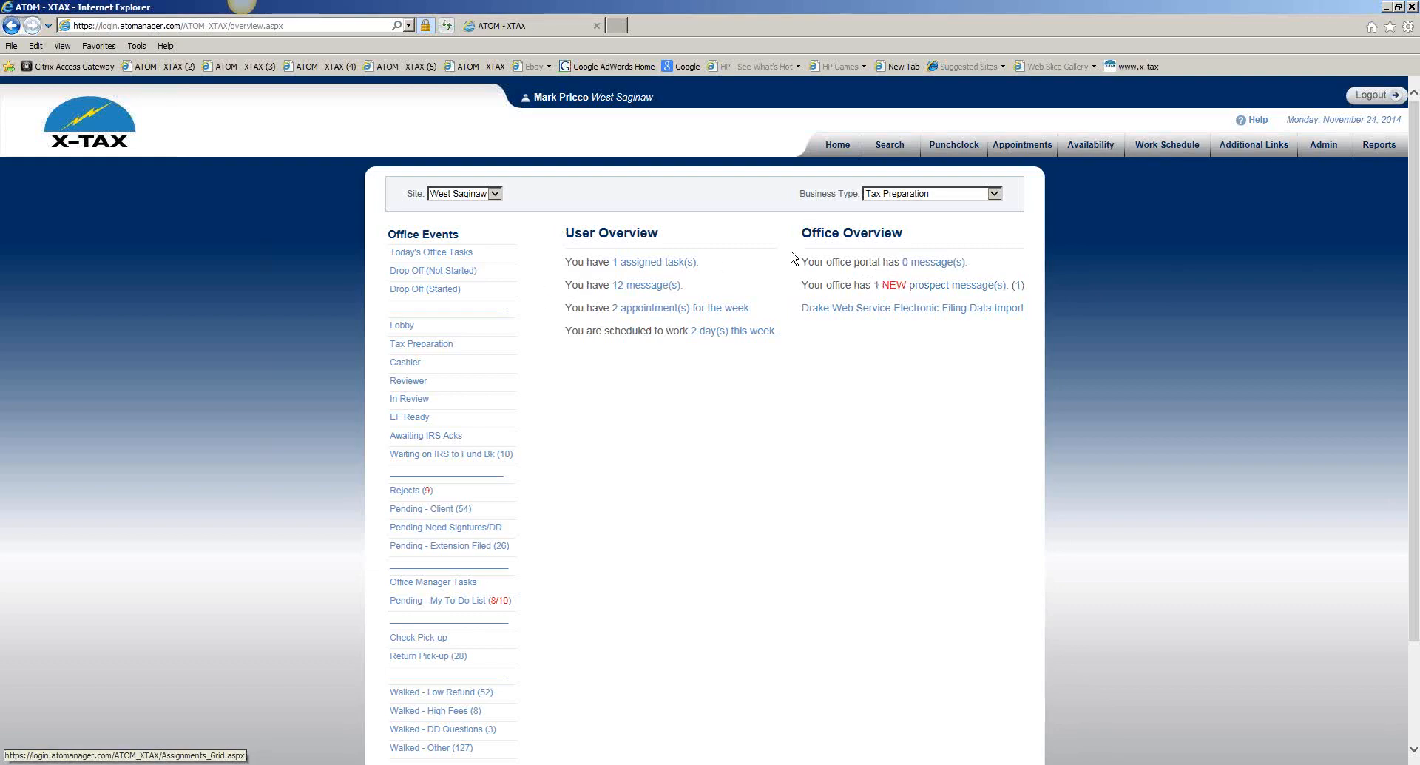
Open the '1 NEW prospect message(s)' link to list the received Tax Question
left_click(892, 291)
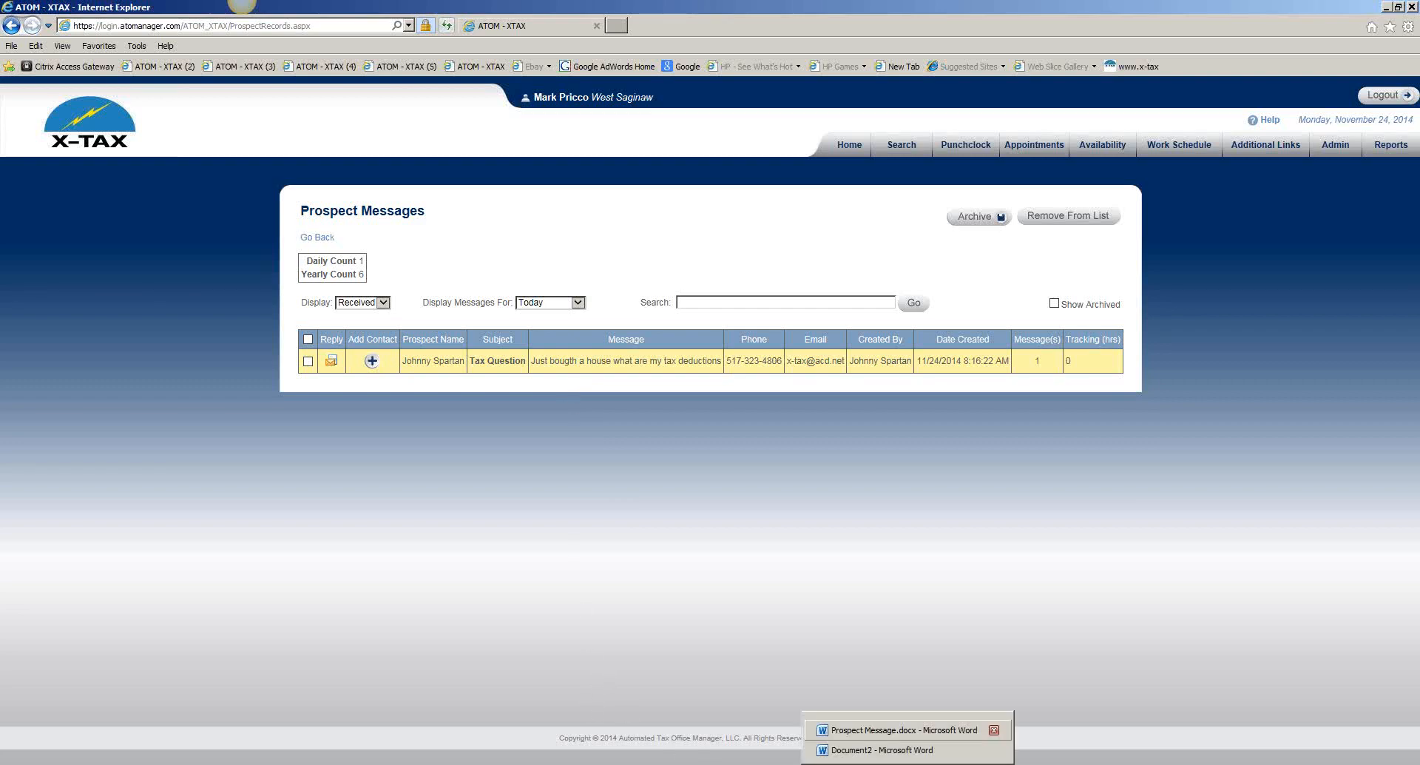
Bring up Prospect Message.docx in Word from the taskbar
left_click(902, 727)
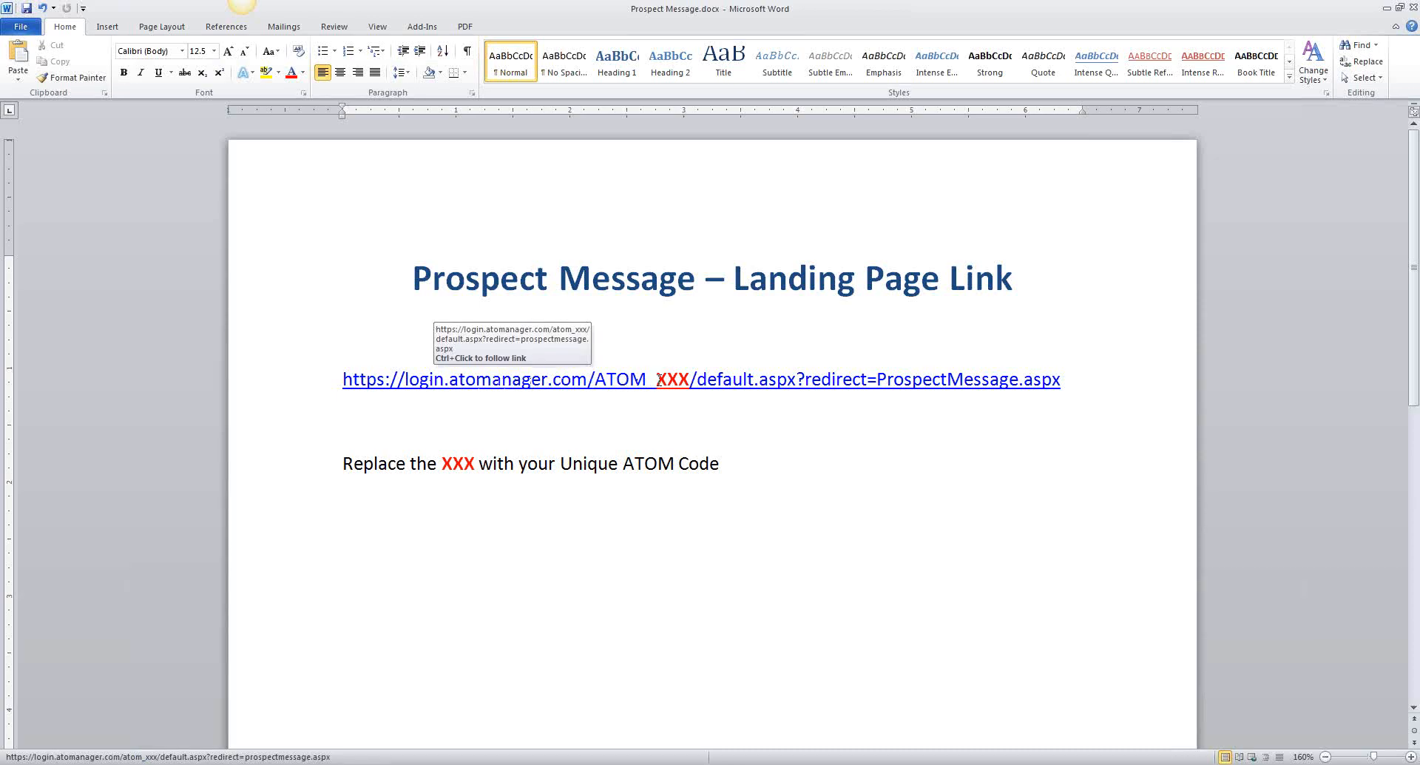
left_click_drag(658, 380, 688, 384)
left_click(715, 402)
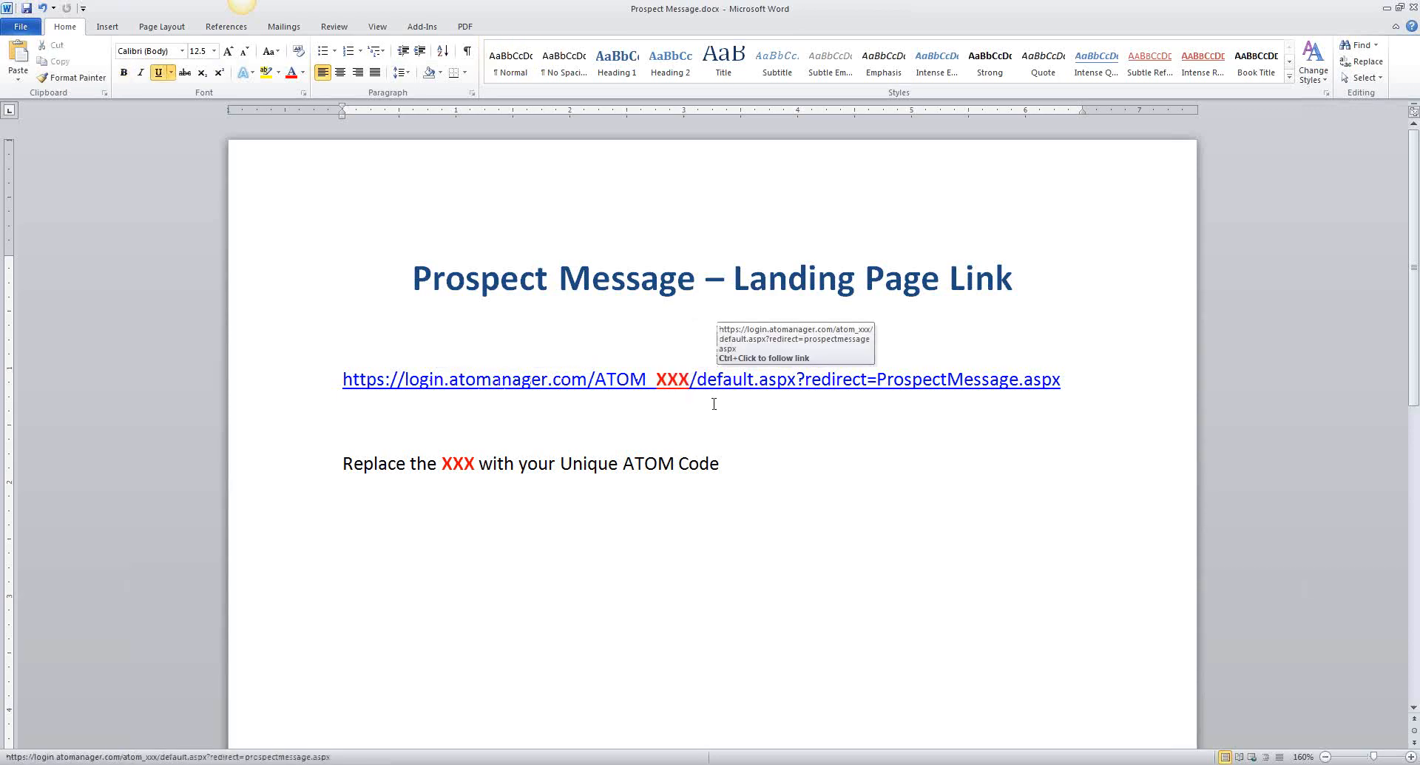